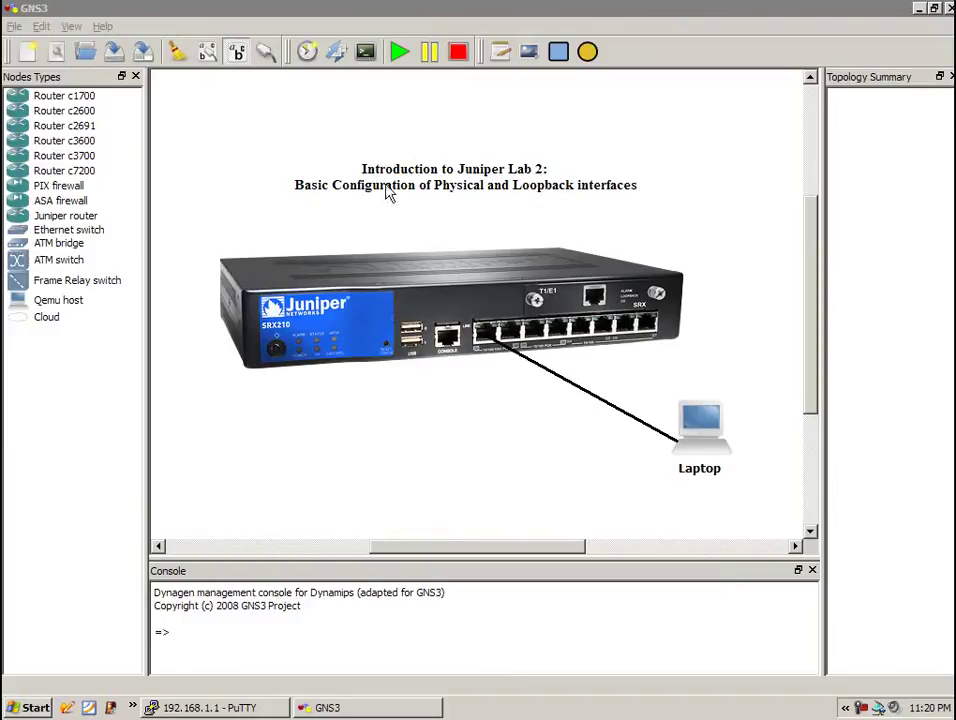
- Bring the GNS3 Juniper Lab 2 topology (SRX210 linked to a laptop) to the front
left_click(370, 9)
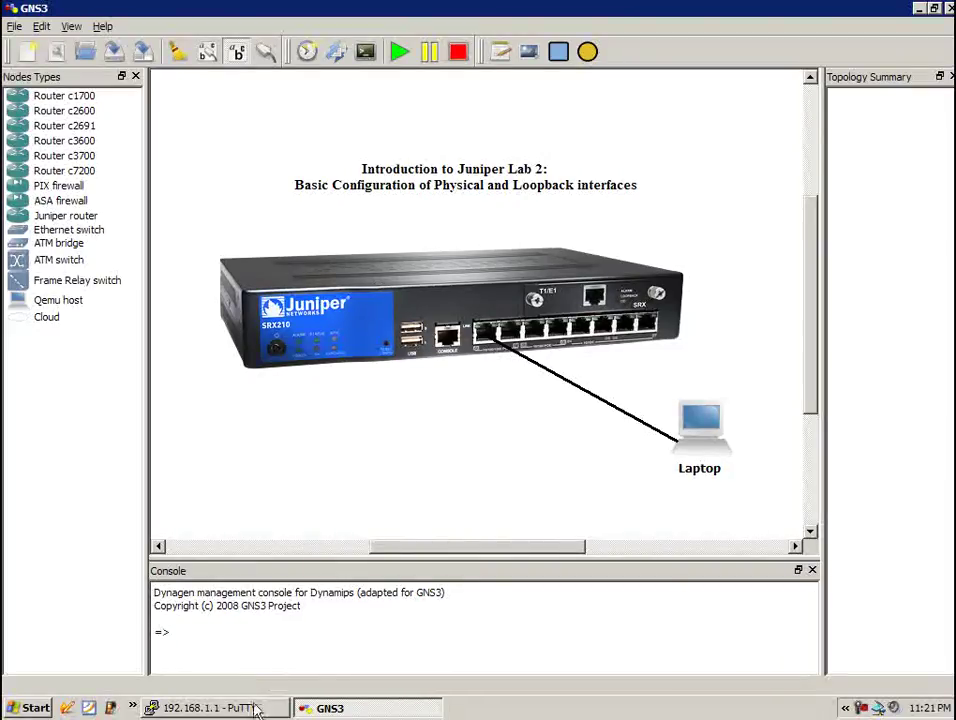
- In the PuTTY session, run 'show interfaces ge-0/0/1' to display its status
left_click(210, 708)
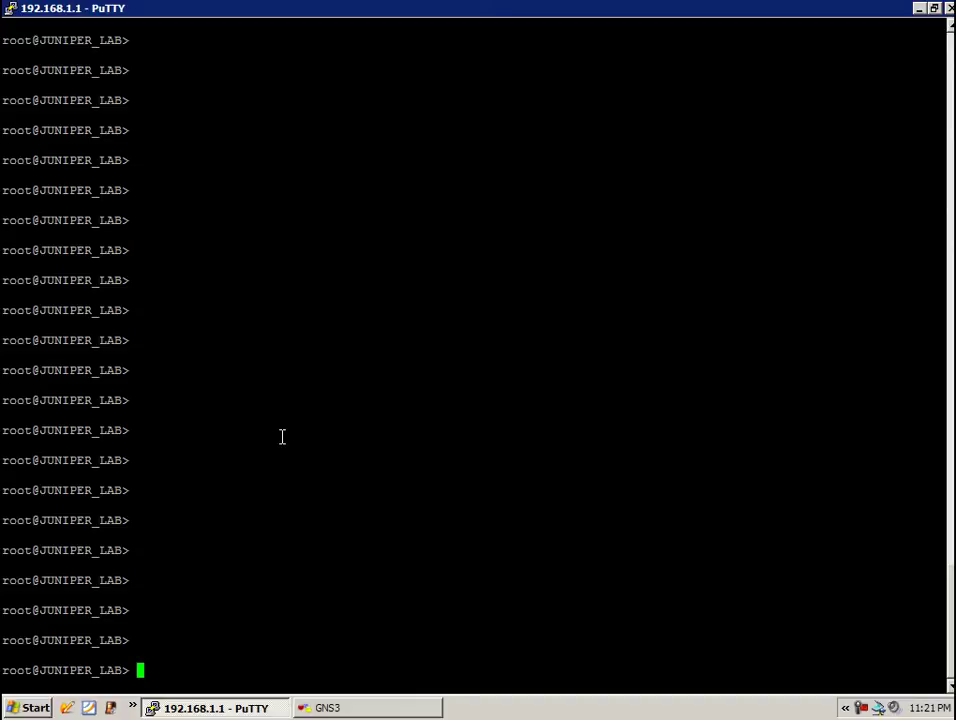
type("show interfaces ge-0/0/1")
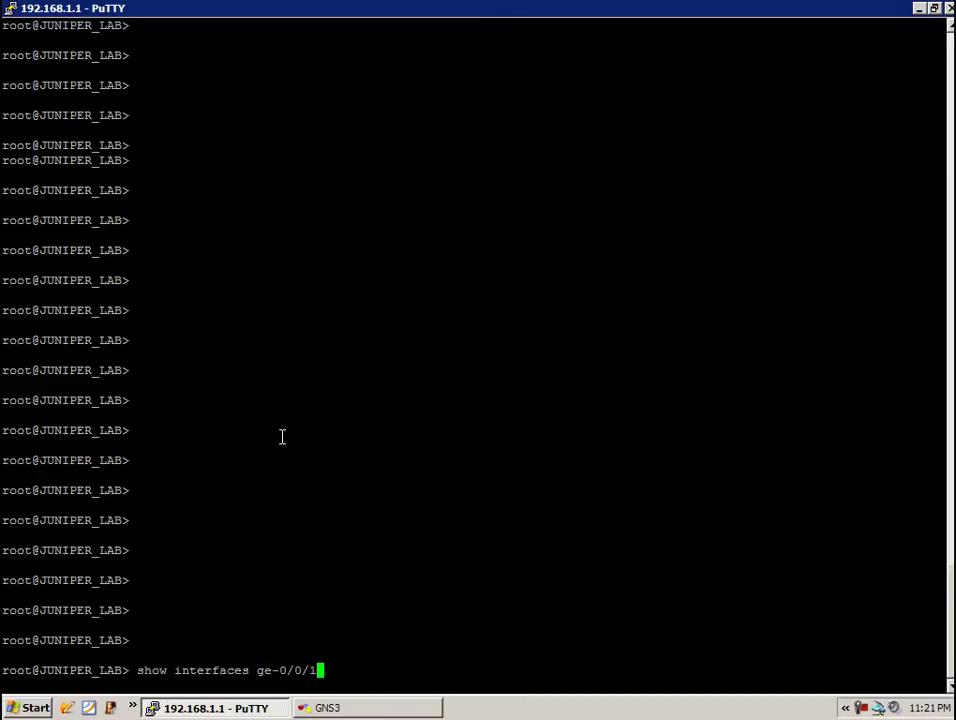
key("Return")
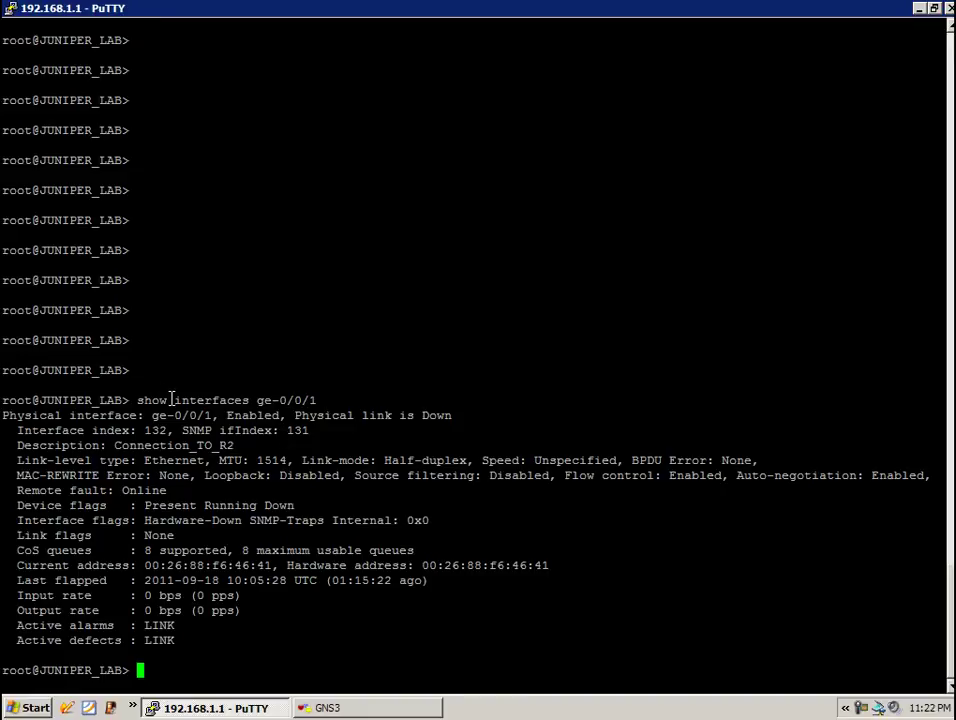
left_click_drag(133, 398, 312, 398)
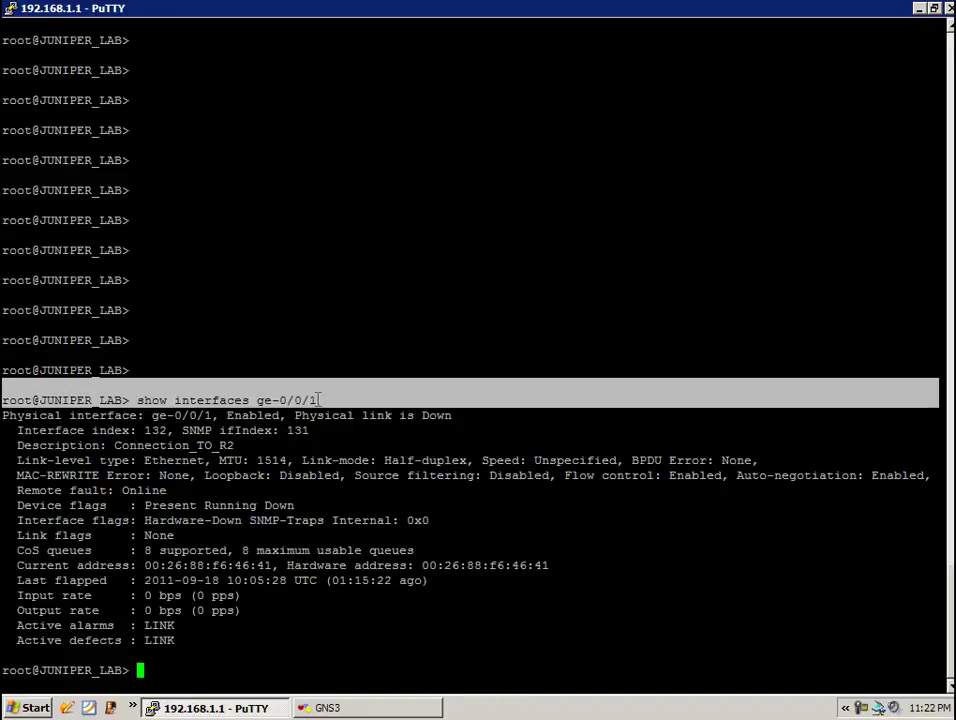
left_click(295, 428)
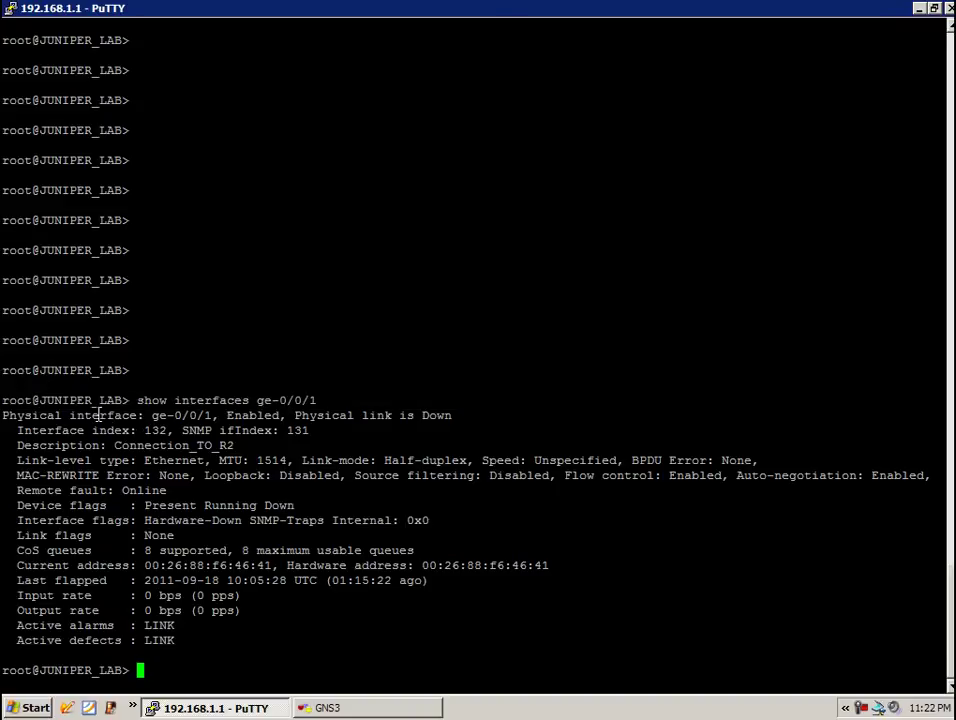
left_click_drag(76, 415, 136, 414)
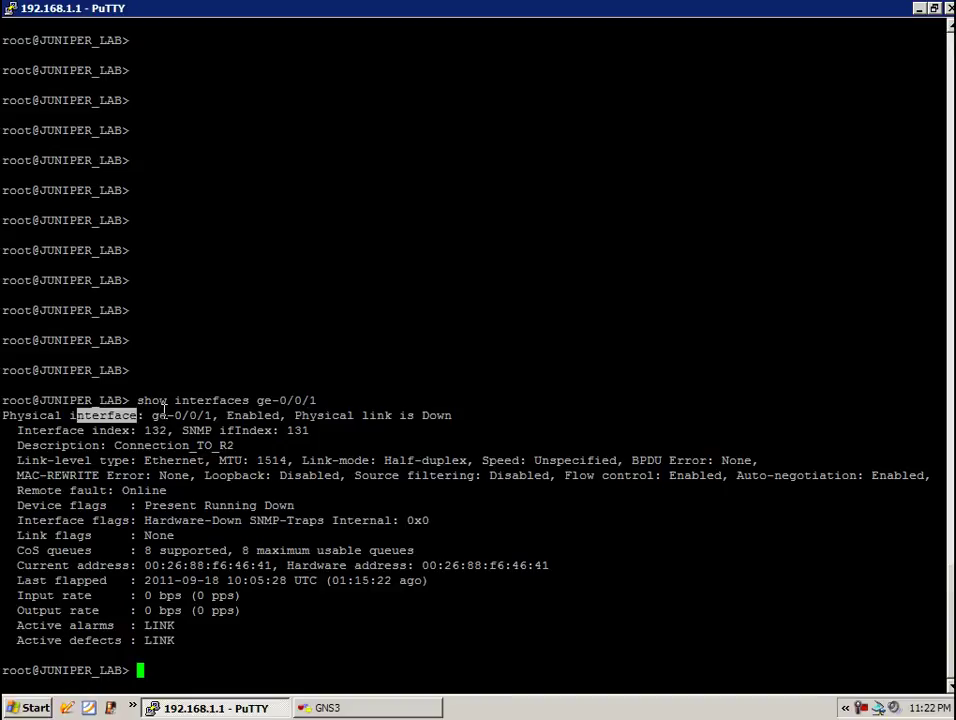
left_click_drag(152, 415, 205, 415)
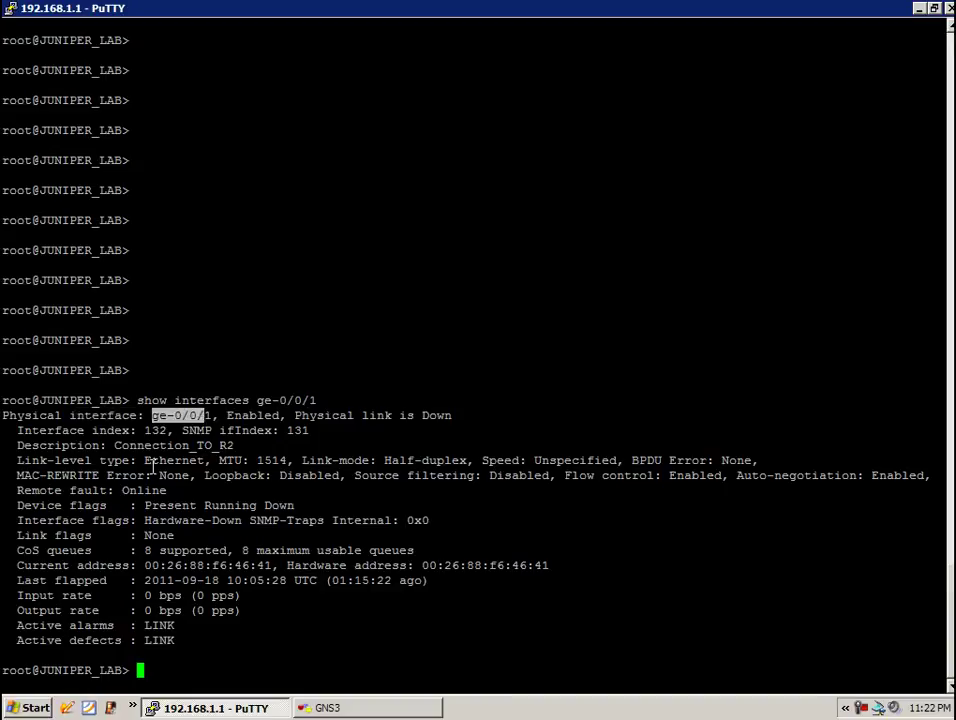
left_click_drag(145, 460, 210, 460)
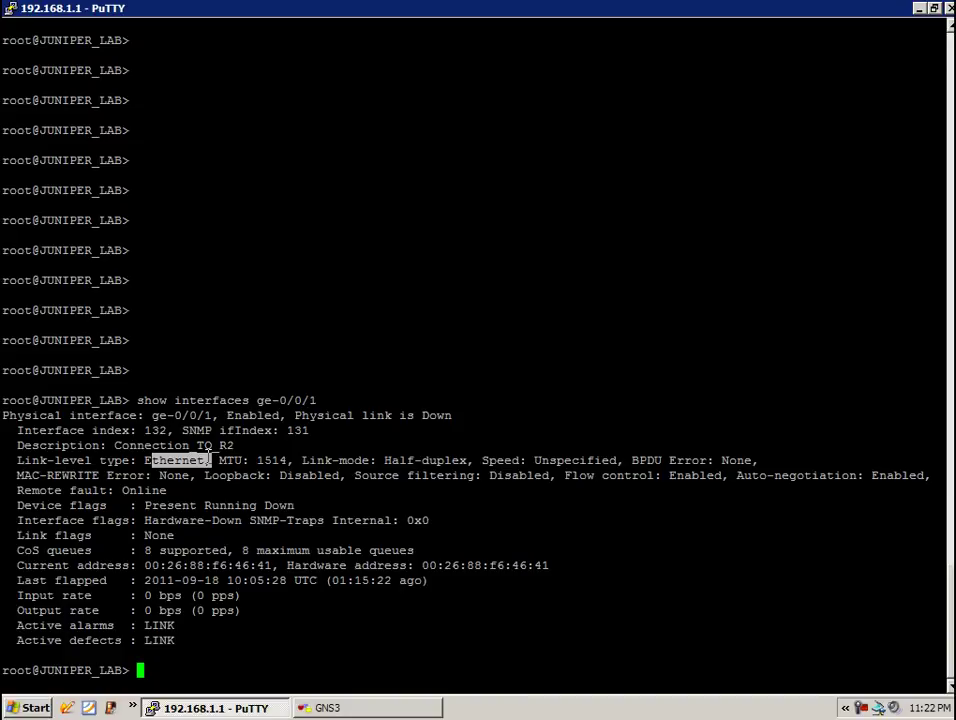
left_click(230, 413)
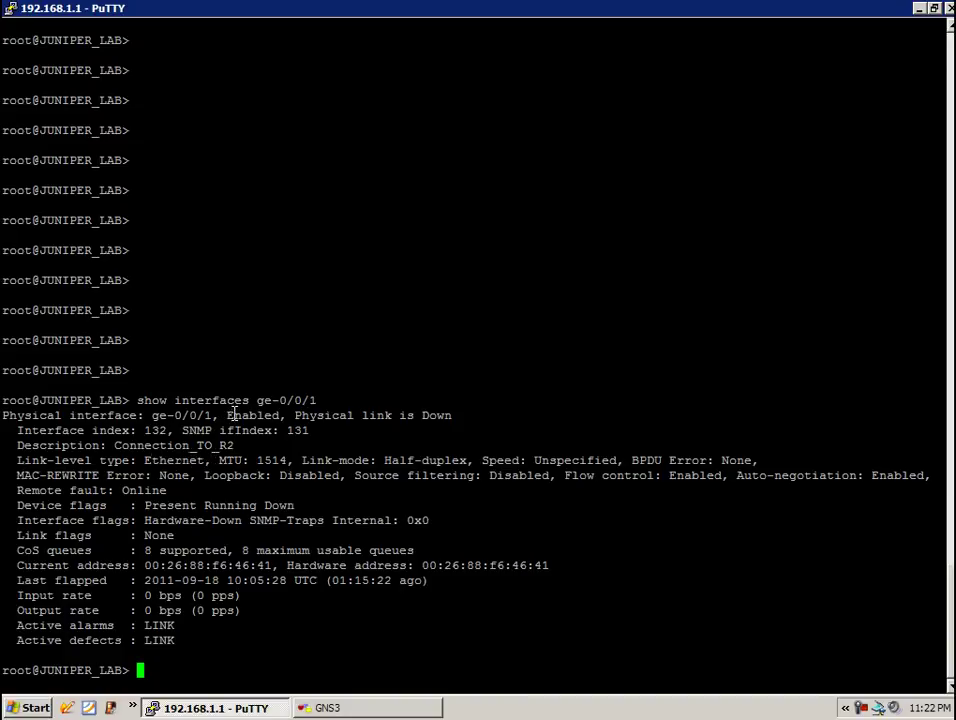
left_click_drag(232, 414, 437, 414)
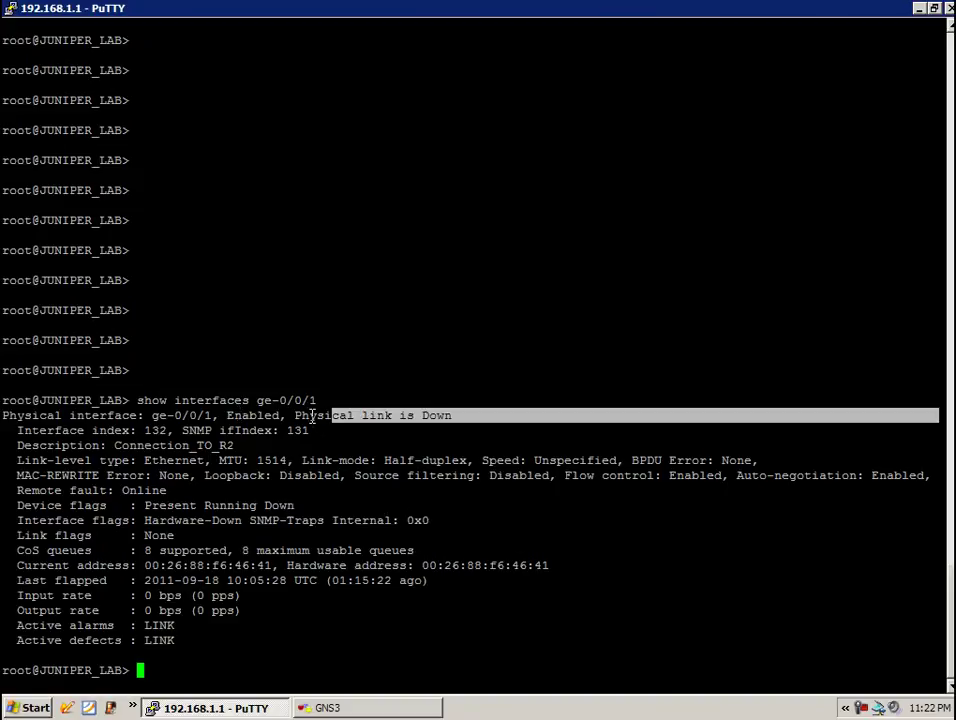
left_click(341, 707)
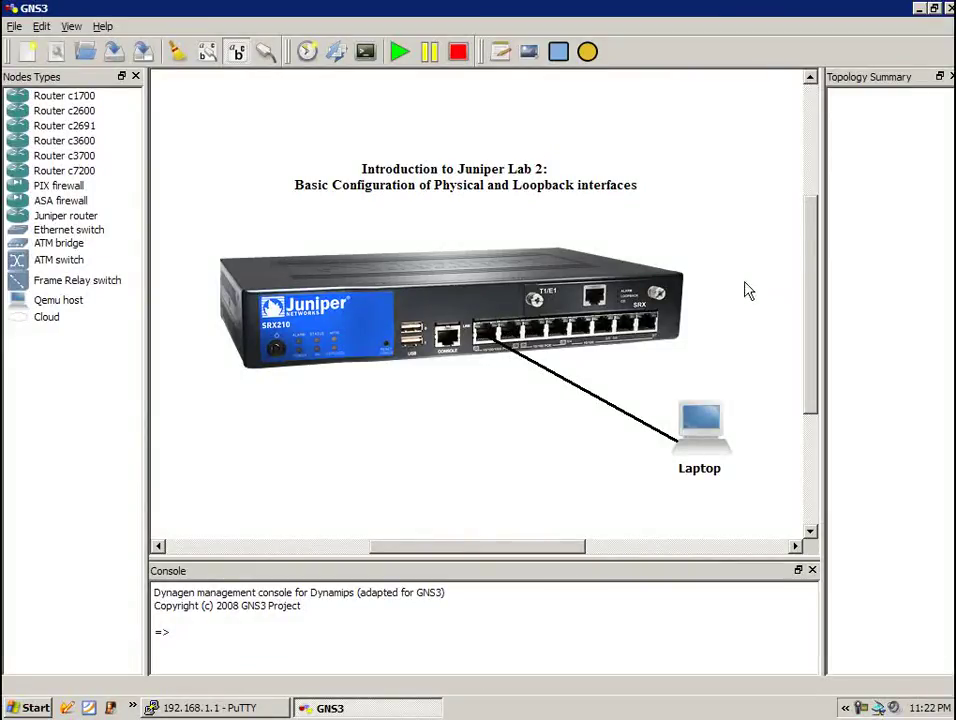
left_click(208, 707)
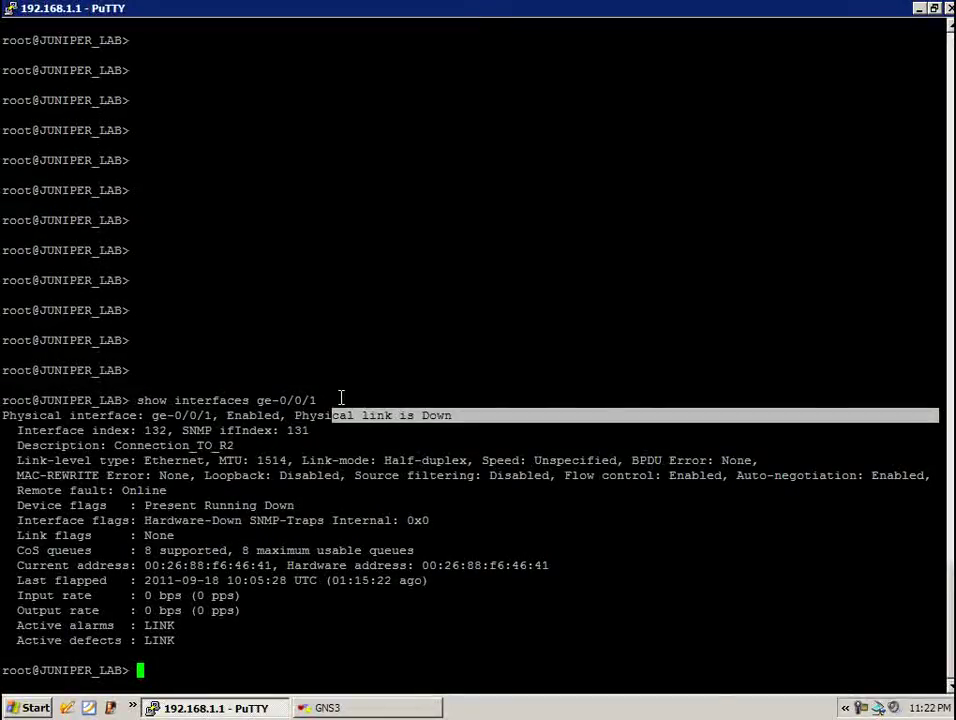
left_click(389, 405)
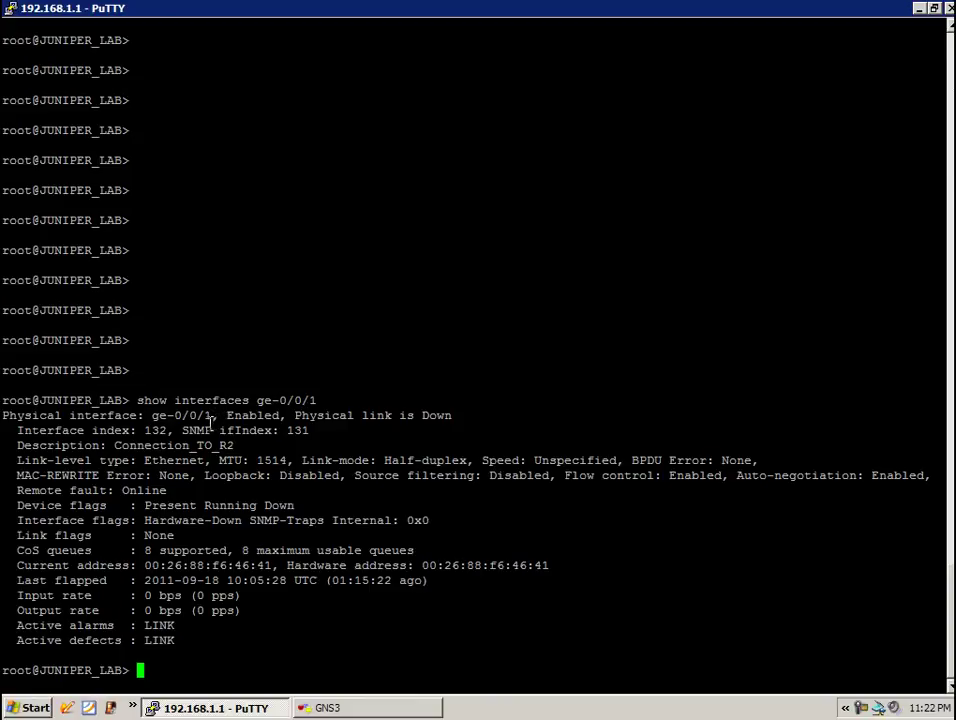
type("edit")
- In configuration mode, set ge-0/0/1 to disable and run 'commit and-quit'
key("Return")
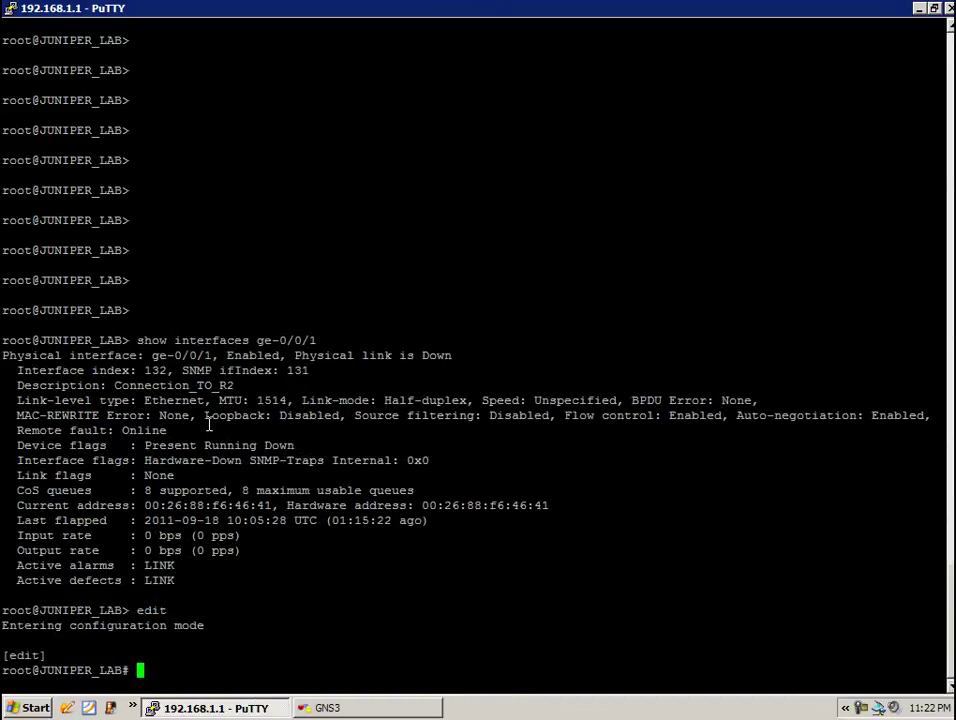
type("e")
key("BackSpace")
type("set ")
type("int")
key("Tab")
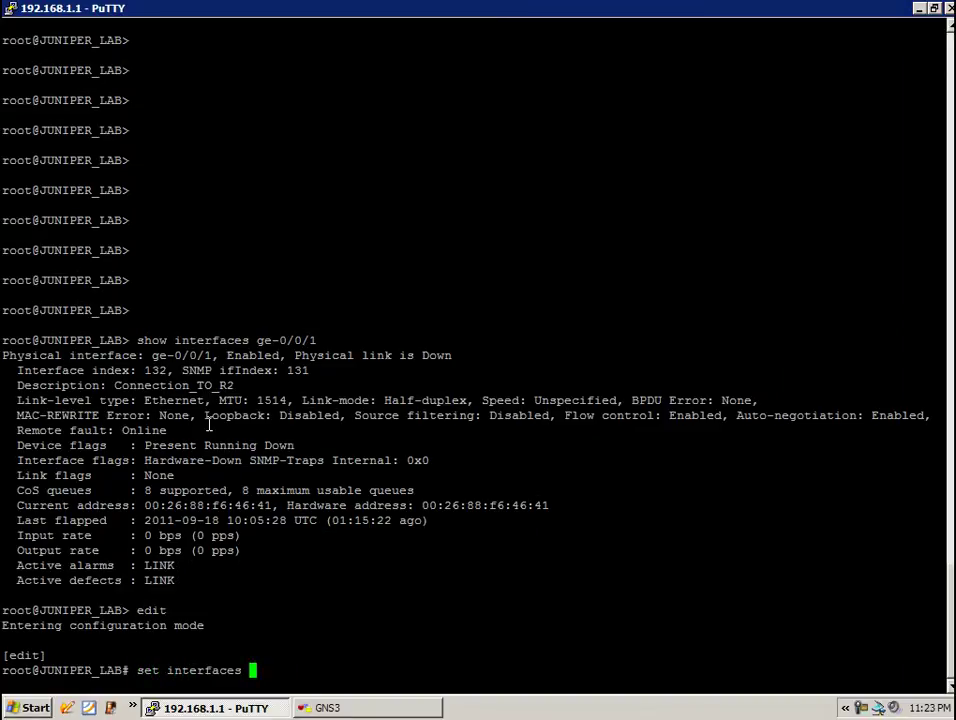
type("ge-0/0/")
type("1")
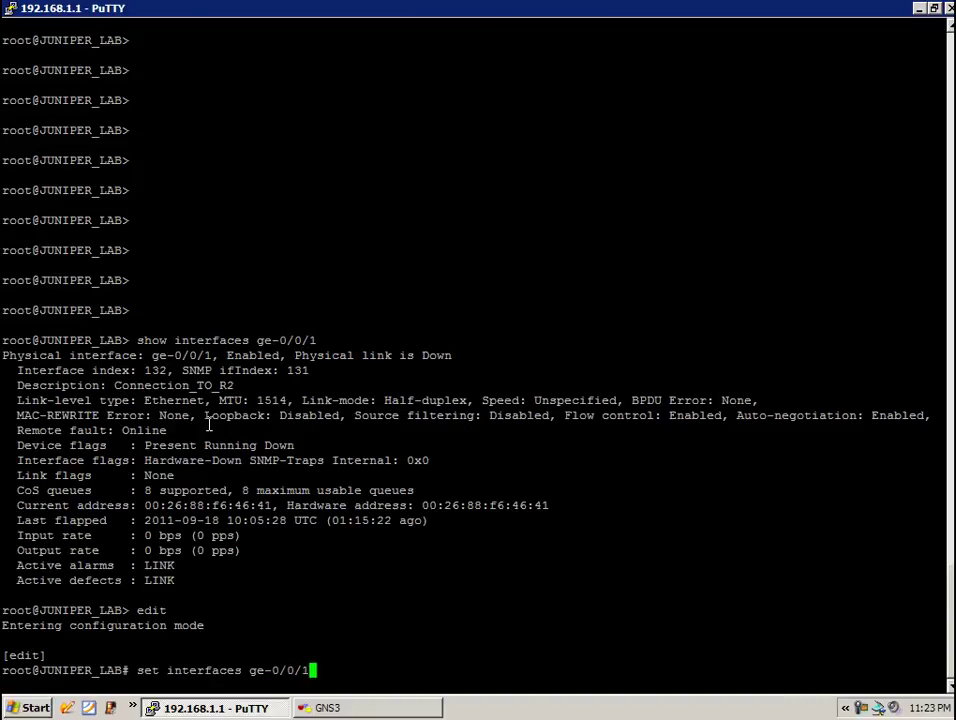
type(" disable")
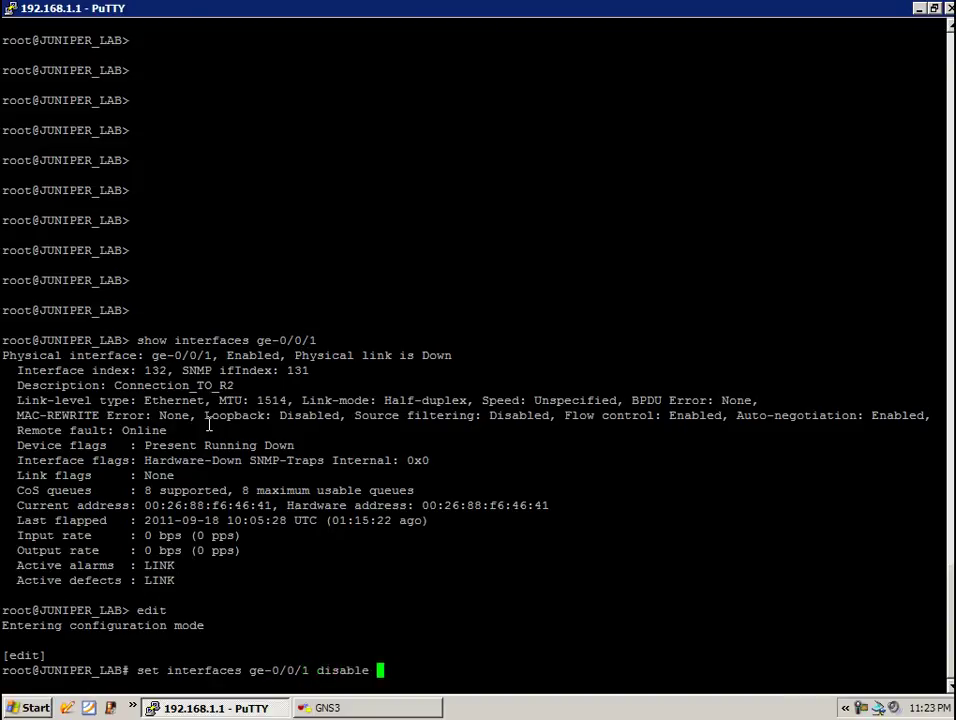
key("Return")
type("commit and-quit")
key("Return")
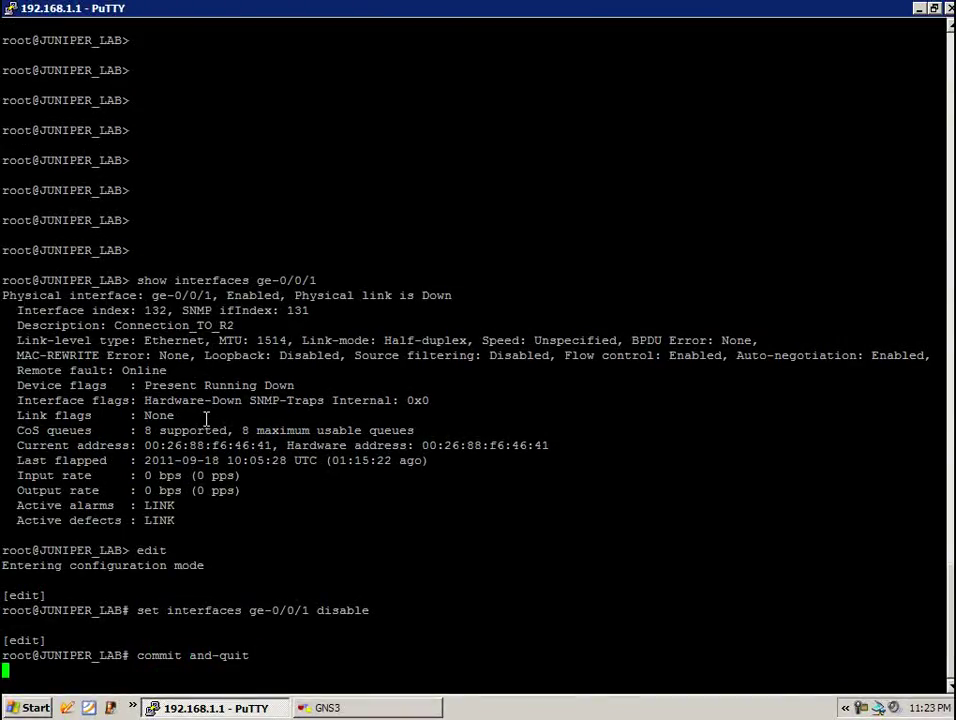